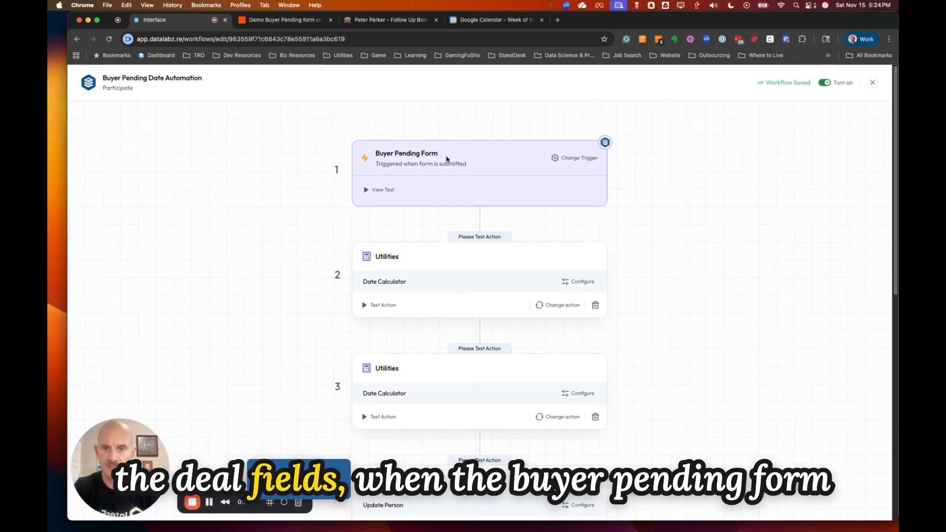
# Review all steps of the Buyer Pending Date Automation workflow, and switch to Zapier to examine the Zap that creates tasks.
pyautogui.scroll(-3, 438, 167)
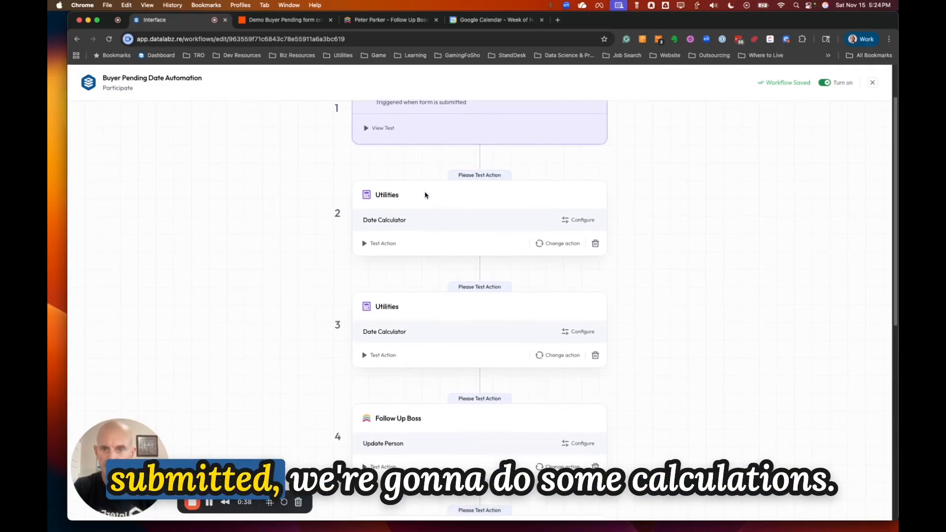
pyautogui.scroll(-2, 426, 195)
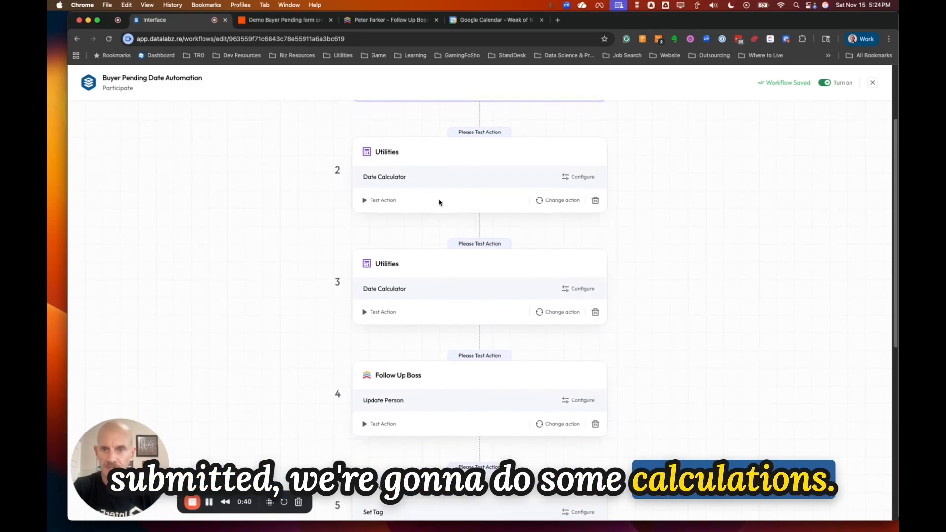
pyautogui.scroll(-1, 439, 204)
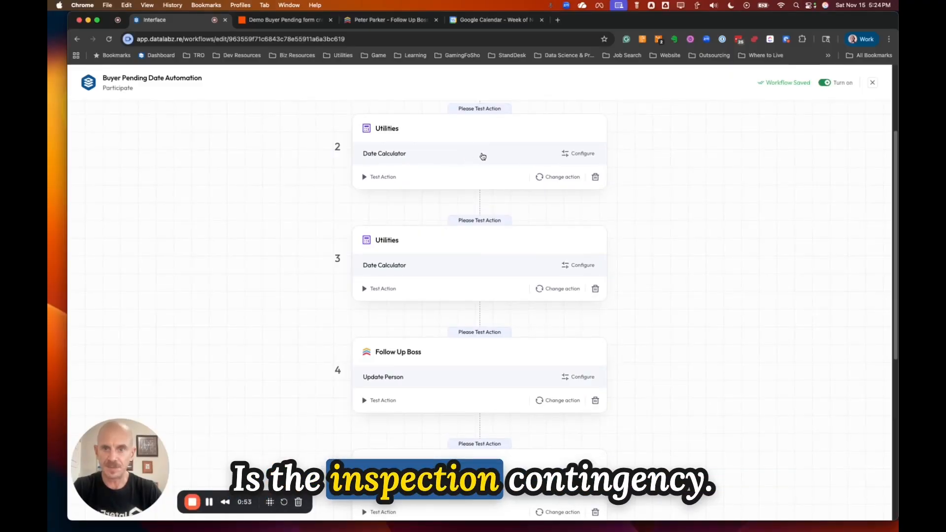
pyautogui.scroll(-1, 386, 174)
pyautogui.scroll(-7, 427, 185)
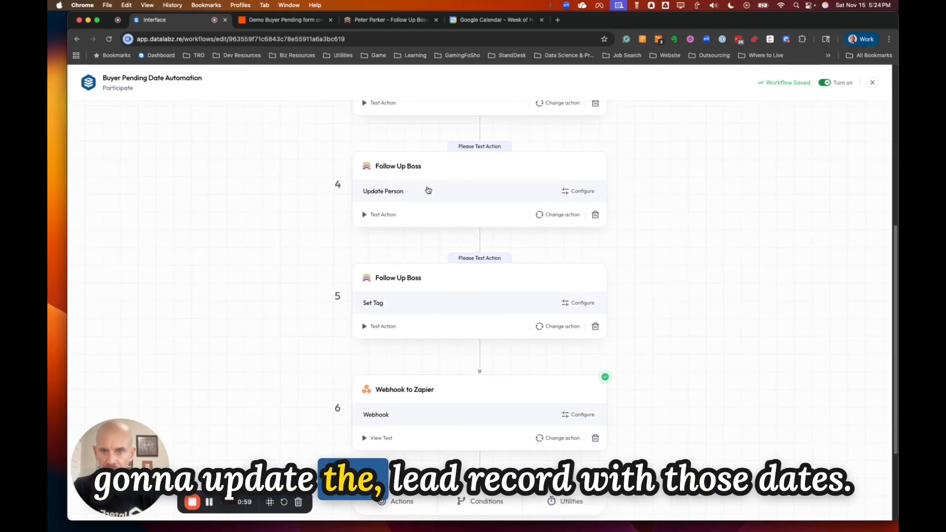
pyautogui.scroll(-2, 428, 193)
pyautogui.scroll(-4, 427, 197)
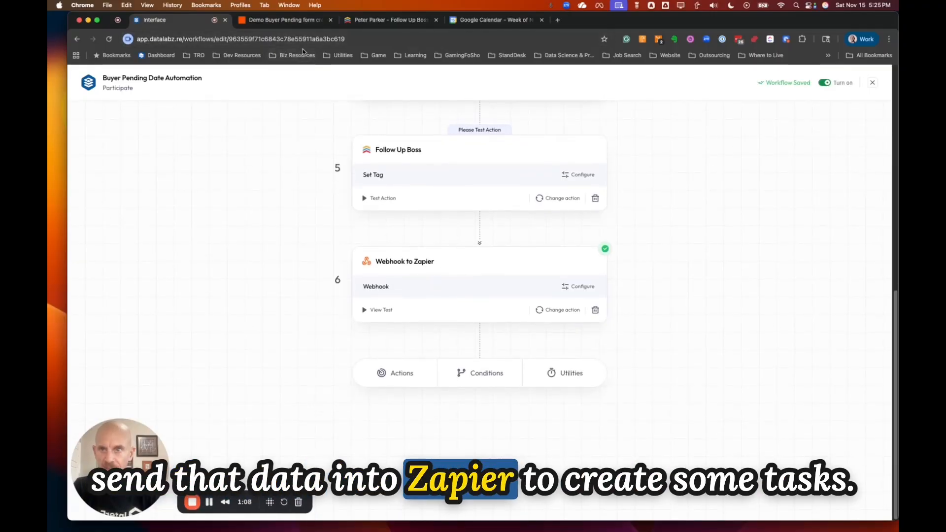
pyautogui.click(283, 21)
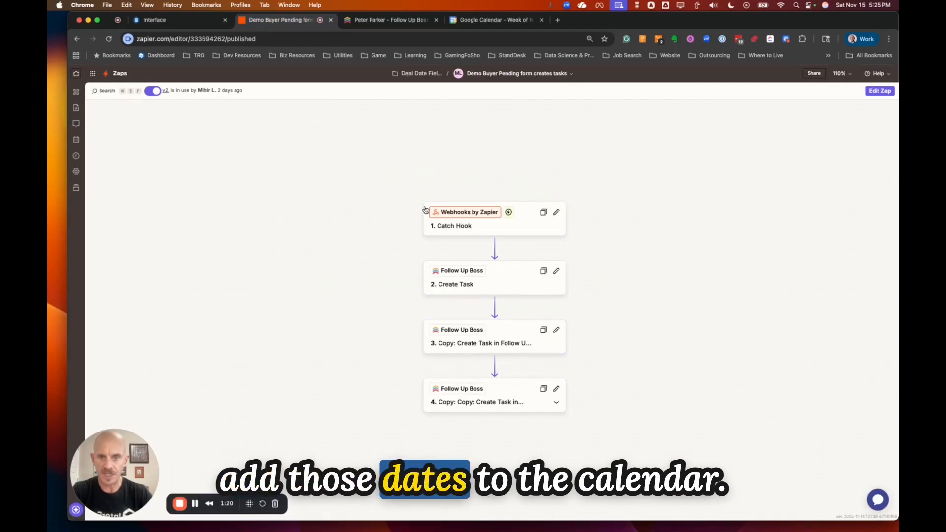
# Switch to the lead's Follow Up Boss record and open the Buyer Pending Form for a new opportunity in the Buyers pipeline.
pyautogui.click(414, 25)
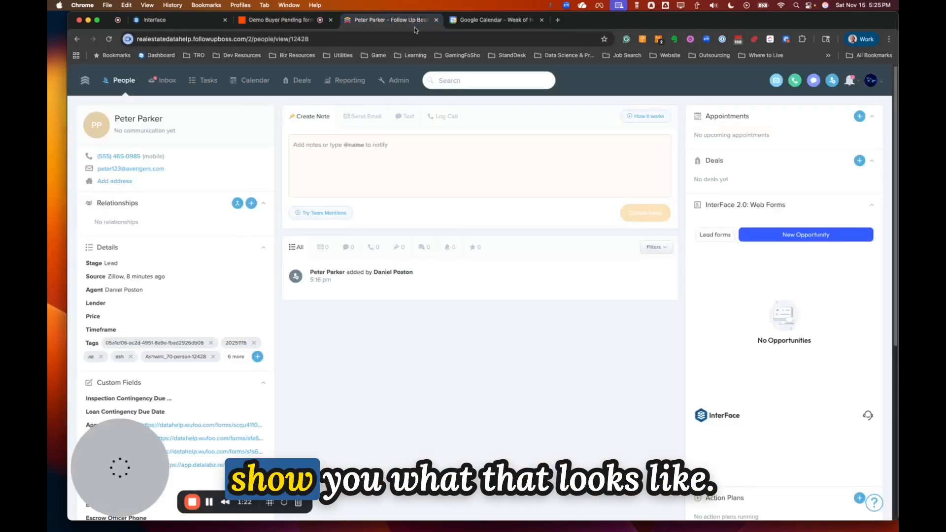
pyautogui.click(808, 238)
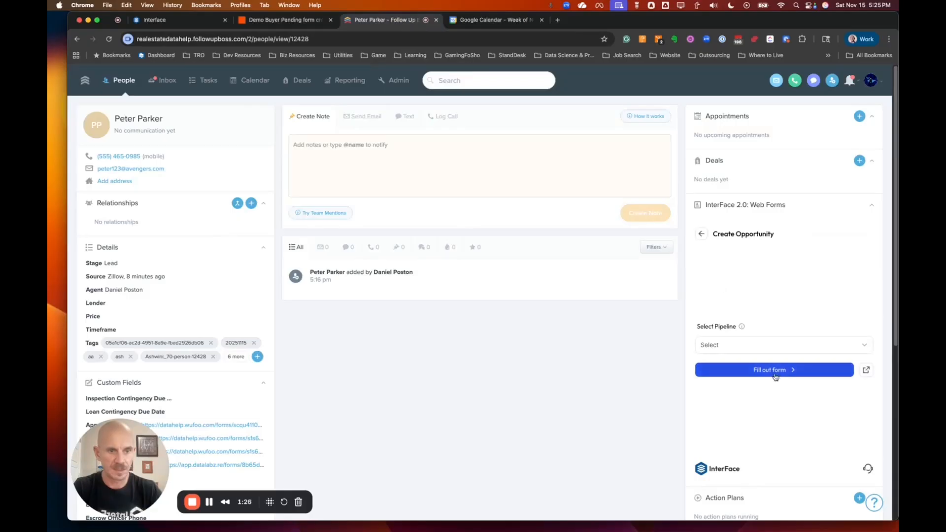
pyautogui.click(780, 345)
pyautogui.click(729, 370)
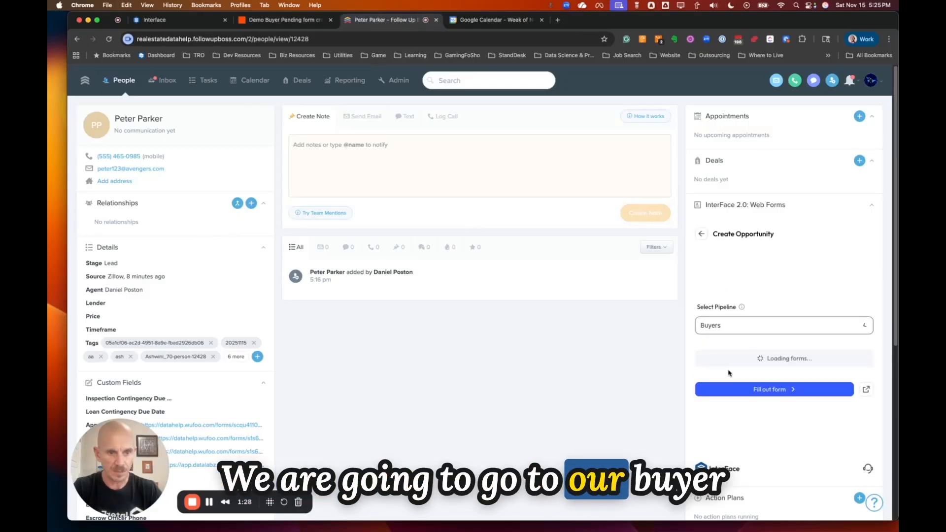
pyautogui.click(741, 367)
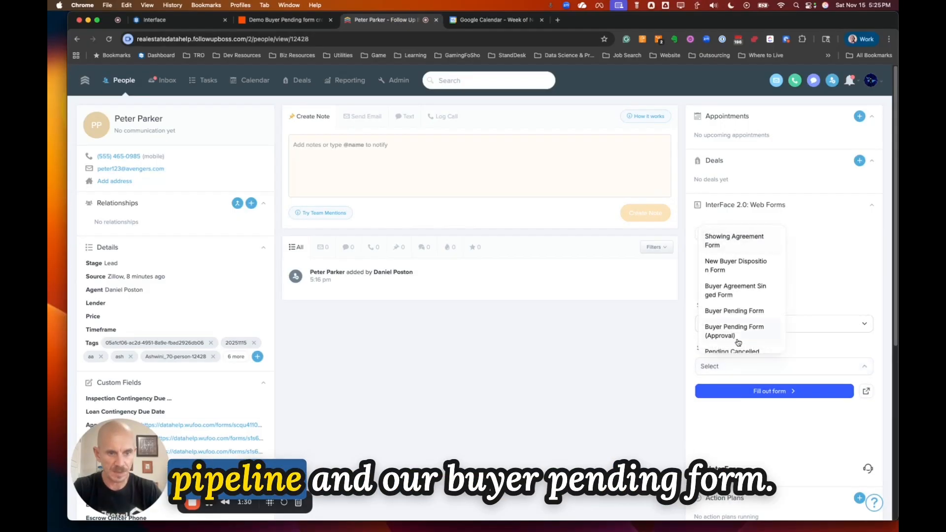
pyautogui.click(753, 316)
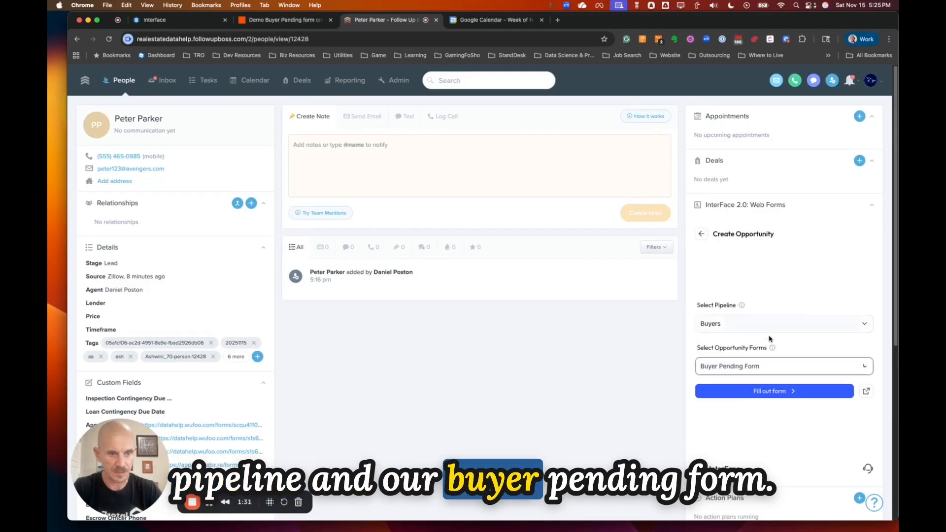
pyautogui.click(770, 392)
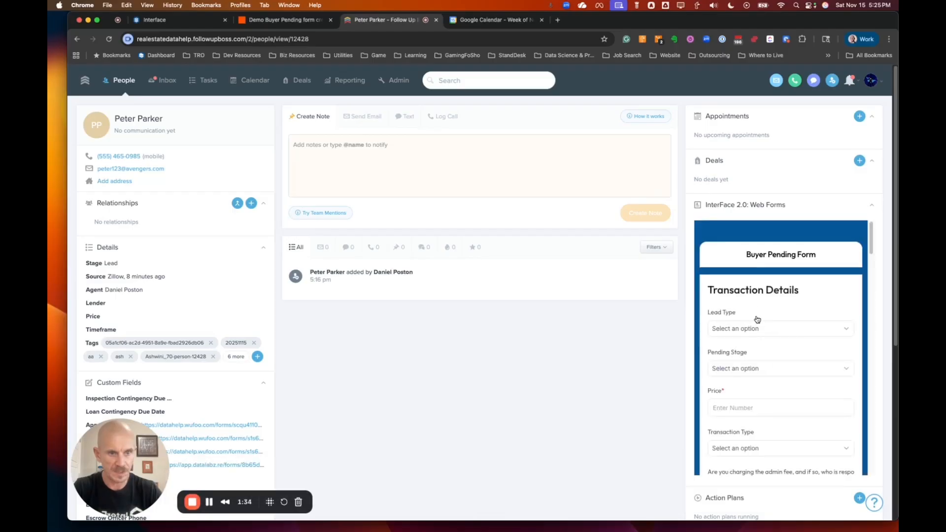
# Enter a price of 555000 in the Transaction Details of the Buyer Pending Form.
pyautogui.scroll(-3, 757, 319)
pyautogui.click(724, 316)
pyautogui.write('55')
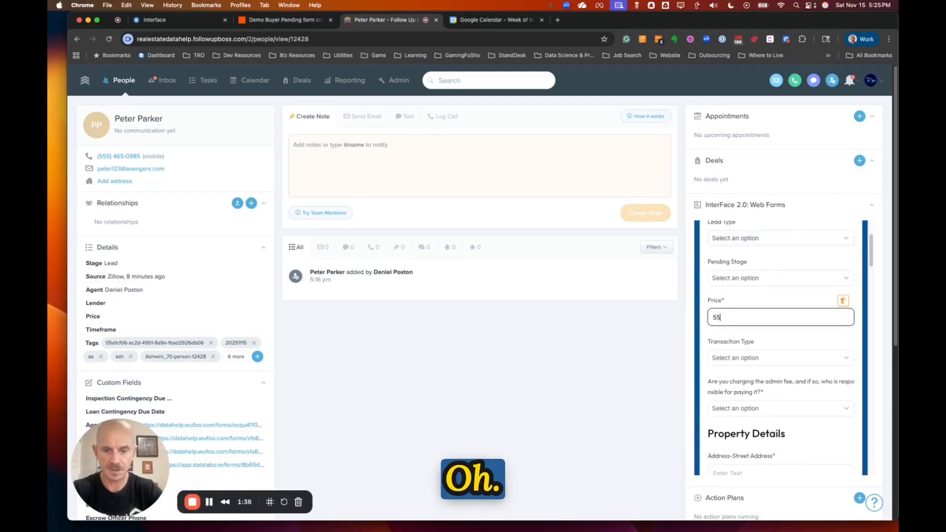
pyautogui.write('5000')
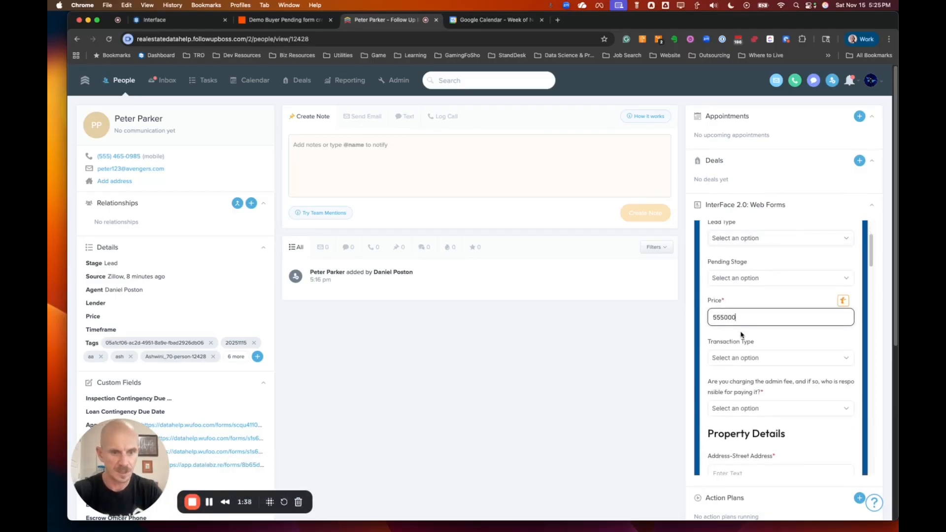
# Set the admin fee question to "Yes - Buyer Paying Fee" and fill in the property's street address.
pyautogui.scroll(-2, 748, 358)
pyautogui.click(744, 360)
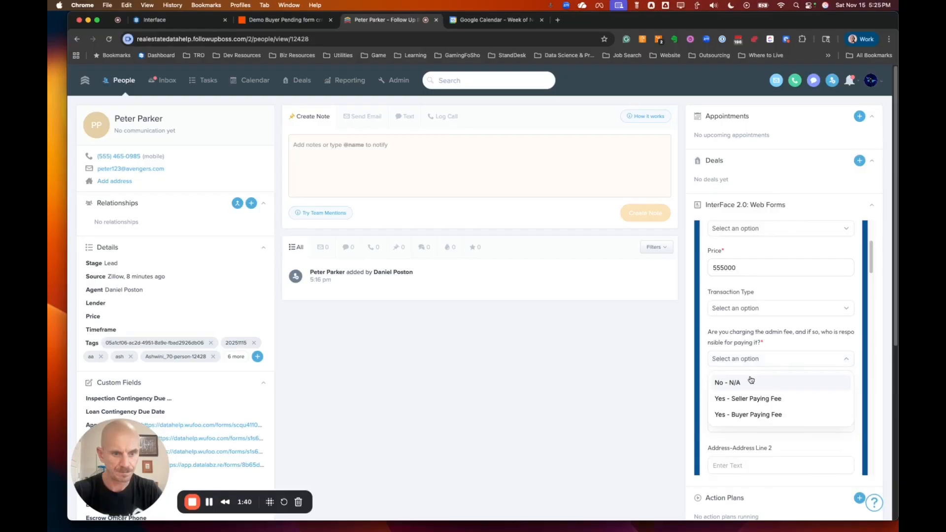
pyautogui.click(758, 413)
pyautogui.scroll(-3, 739, 387)
pyautogui.click(747, 350)
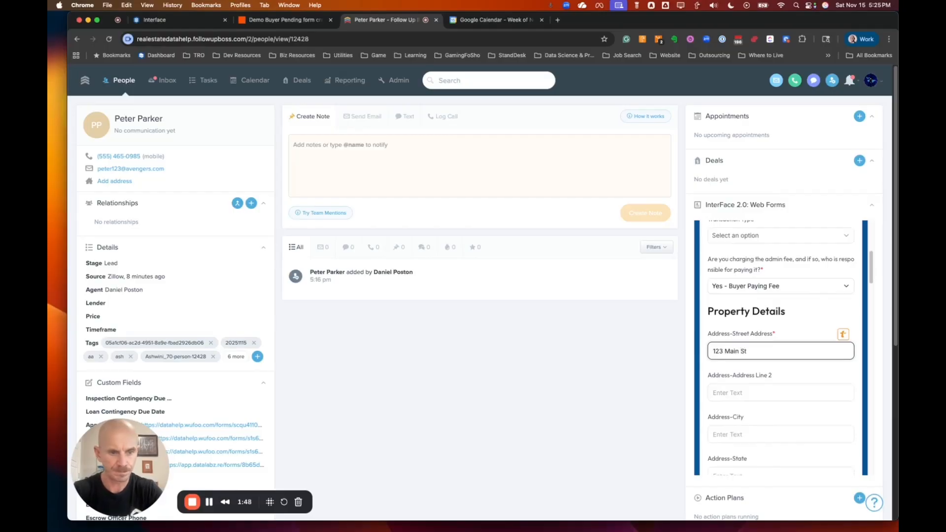
# Set the Under Contract Date to 11/15/2025 and the Forecasted Close Date to 11/21/2025 in the Transaction Dates section.
pyautogui.scroll(-5, 765, 367)
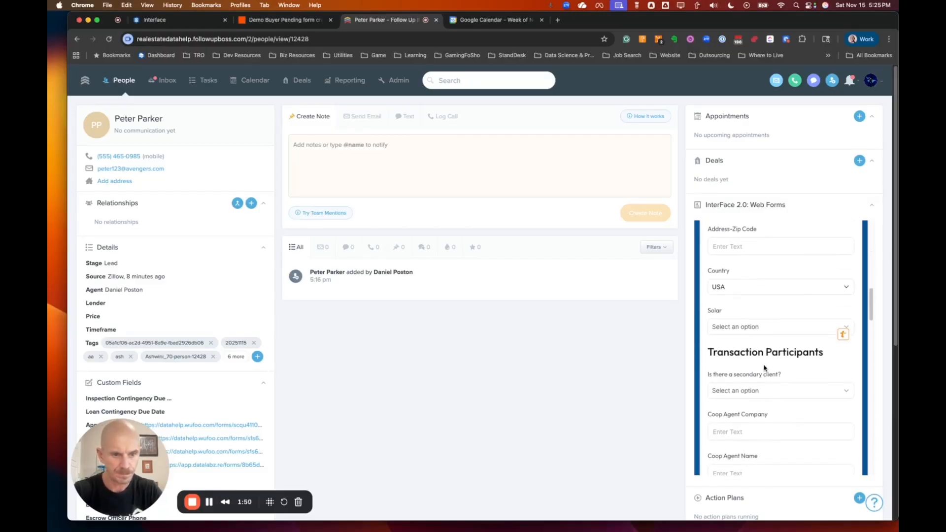
pyautogui.scroll(-8, 765, 367)
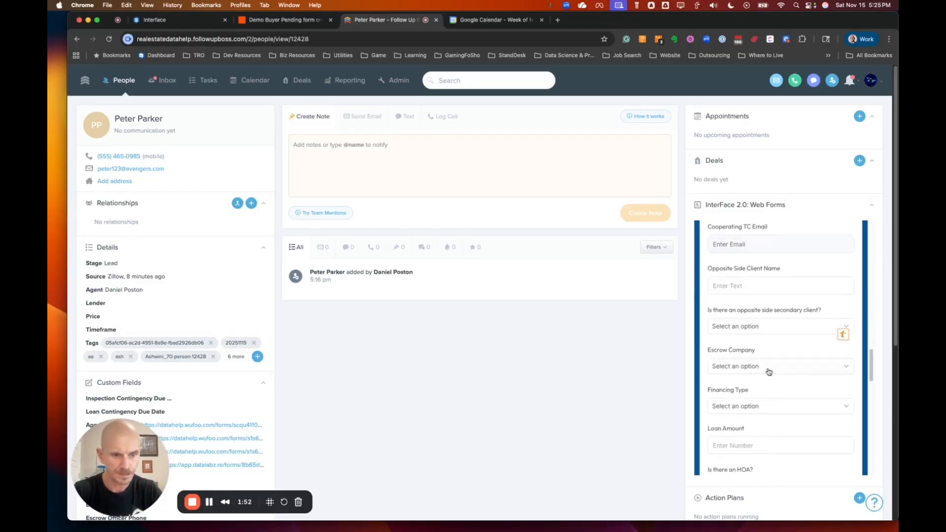
pyautogui.scroll(-10, 768, 371)
pyautogui.scroll(2, 768, 370)
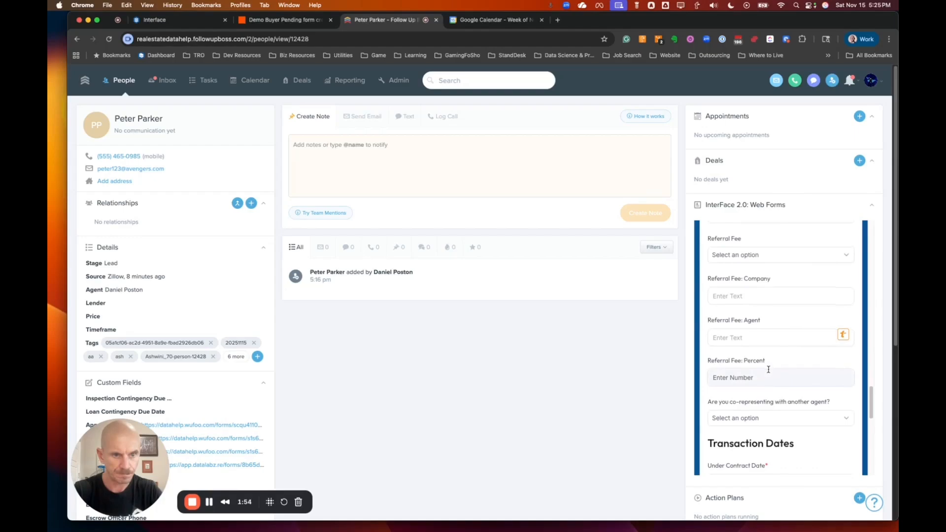
pyautogui.scroll(-4, 768, 370)
pyautogui.click(743, 333)
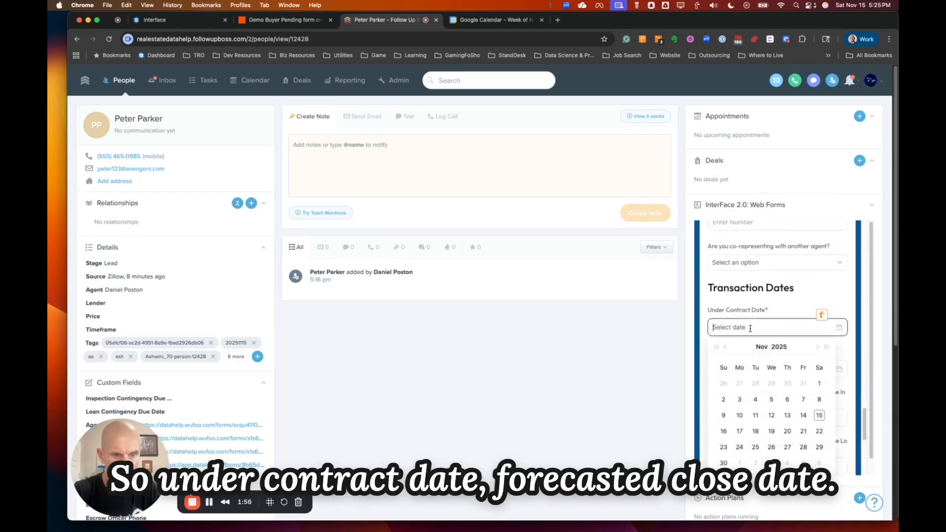
pyautogui.click(819, 416)
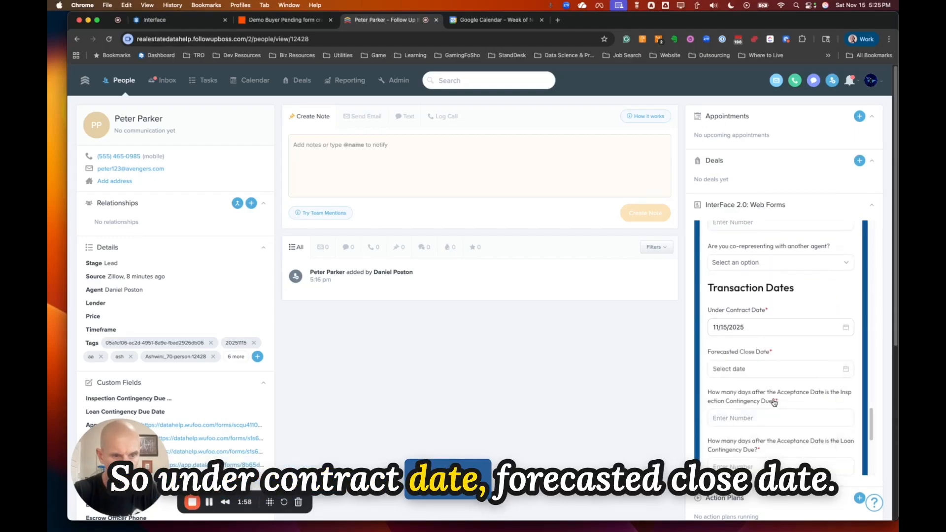
pyautogui.scroll(-3, 749, 334)
pyautogui.click(750, 304)
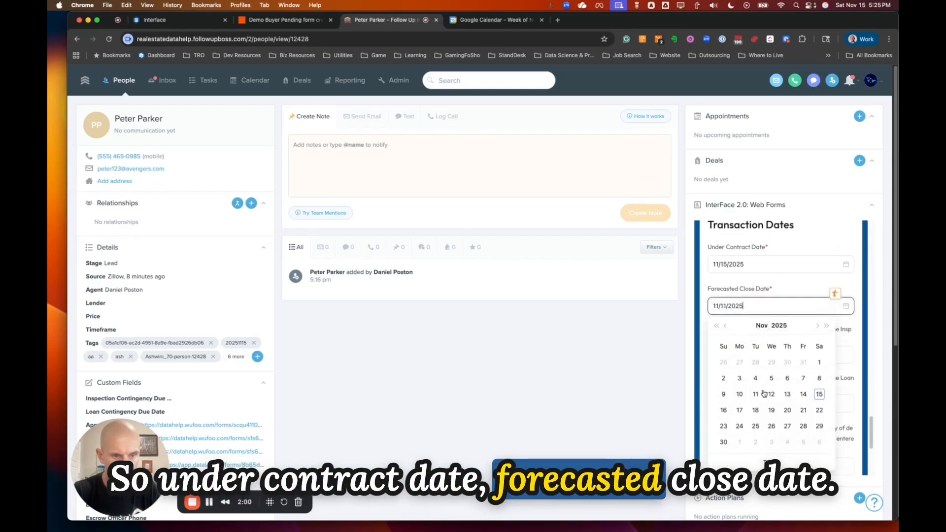
pyautogui.click(802, 409)
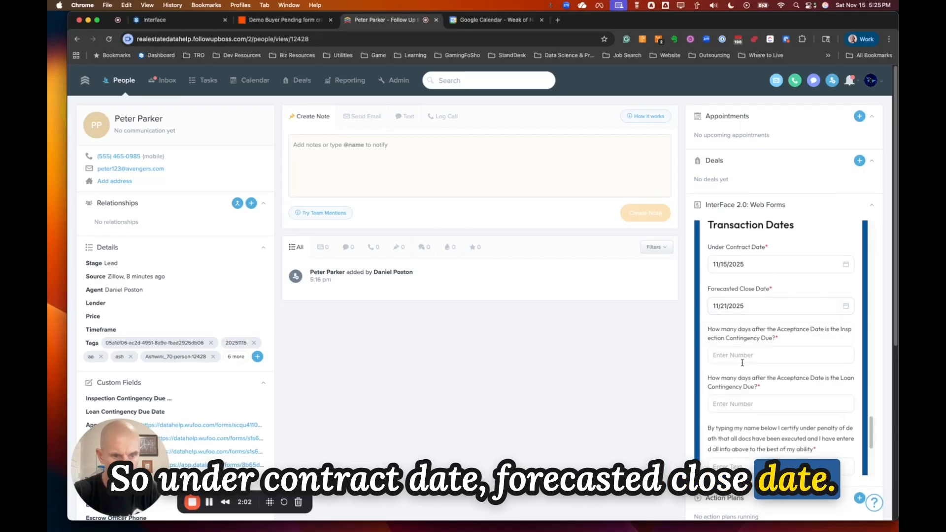
# Set the inspection contingency to 8 days and the loan contingency to 10 days after the acceptance date.
pyautogui.click(744, 354)
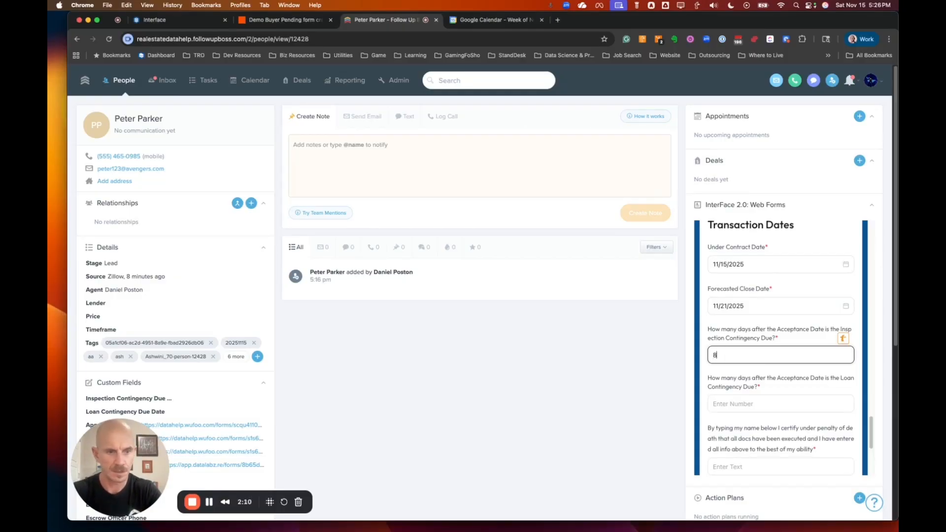
pyautogui.click(746, 404)
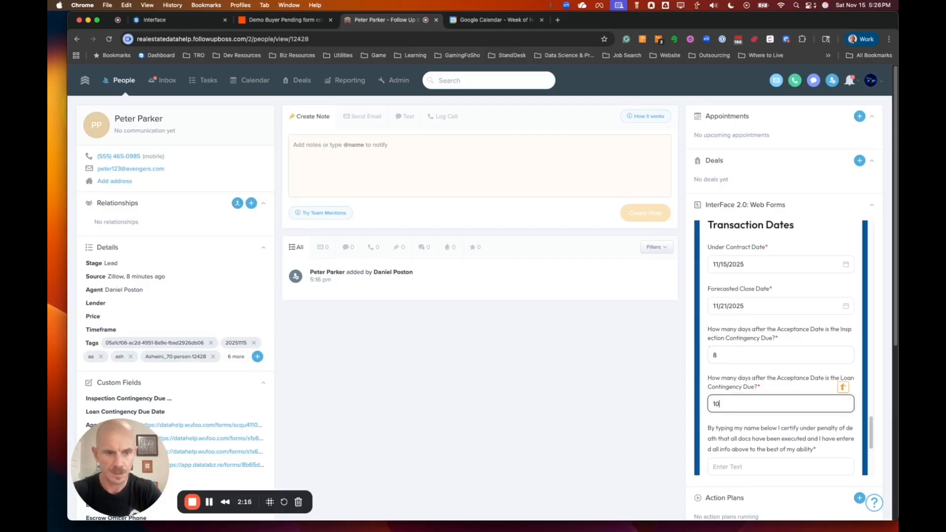
pyautogui.click(779, 391)
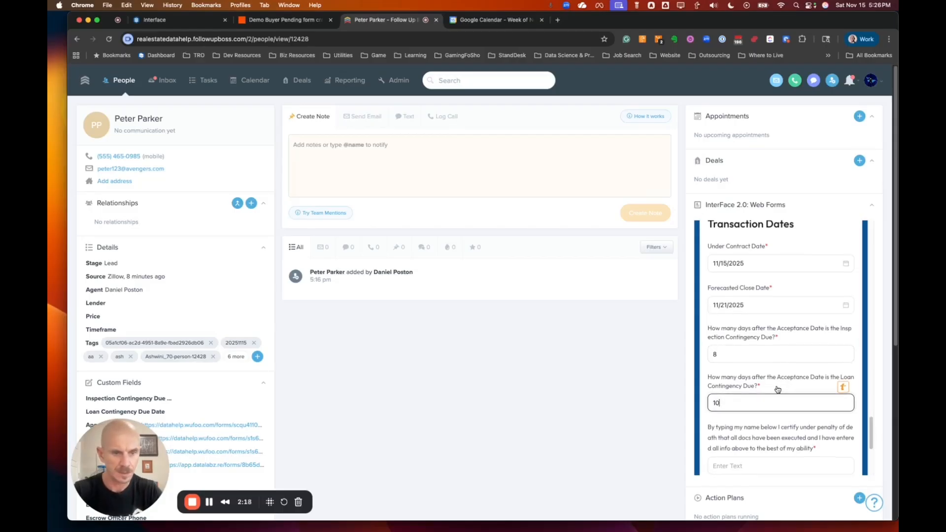
# Enter the certifying person's name in the certification field and submit the Buyer Pending Form.
pyautogui.scroll(-5, 778, 384)
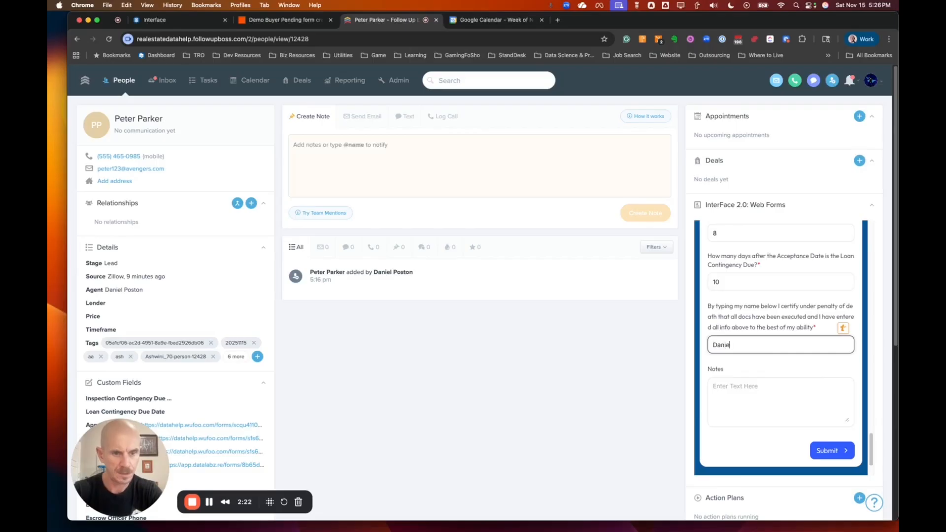
pyautogui.click(836, 456)
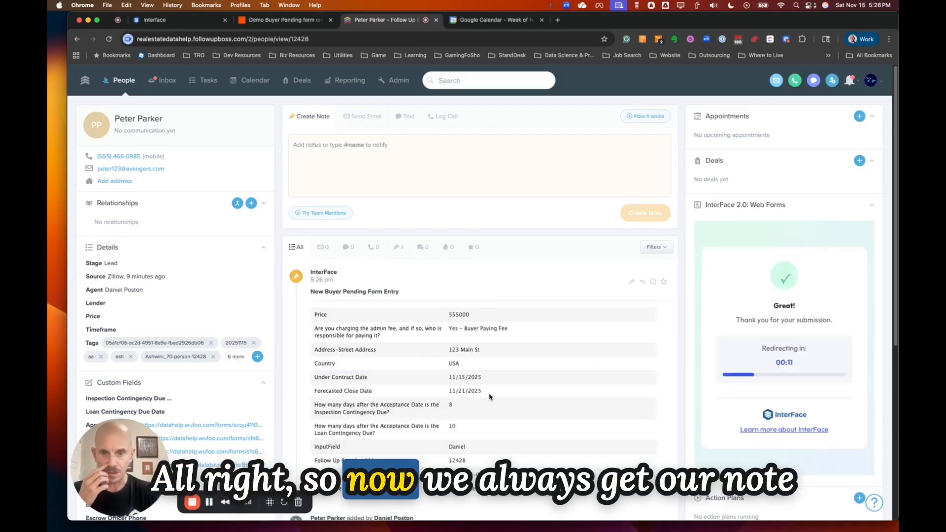
# Review the lead's form notes, deal, custom date fields and tasks, and switch to Google Calendar to check the dates.
pyautogui.scroll(-1, 491, 396)
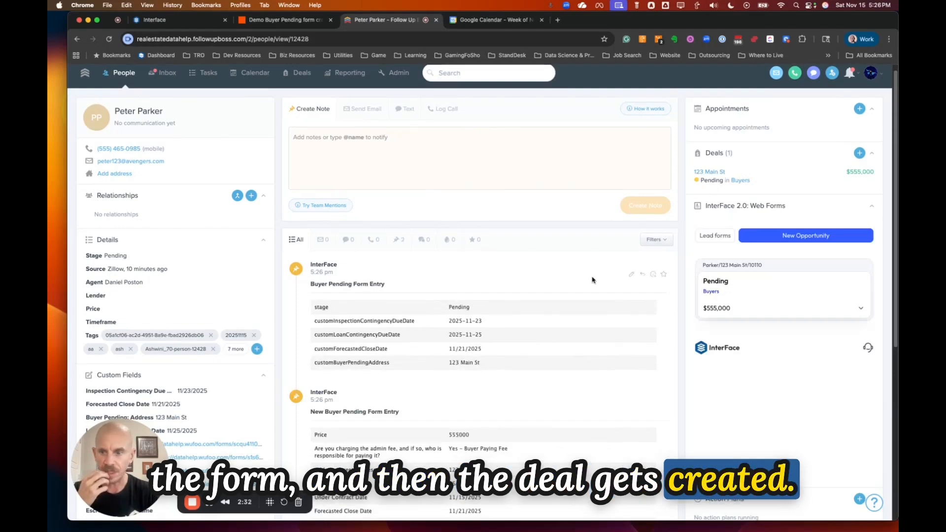
pyautogui.scroll(-2, 221, 355)
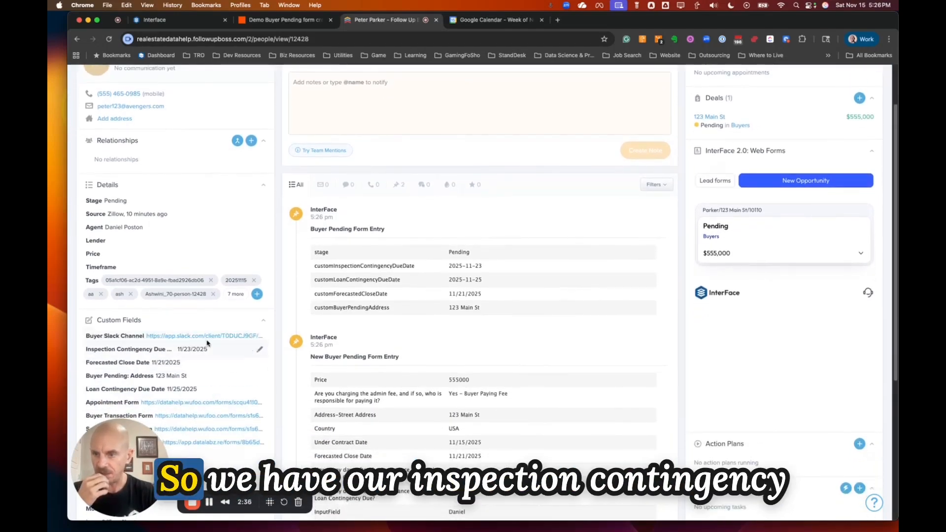
pyautogui.scroll(-1, 203, 341)
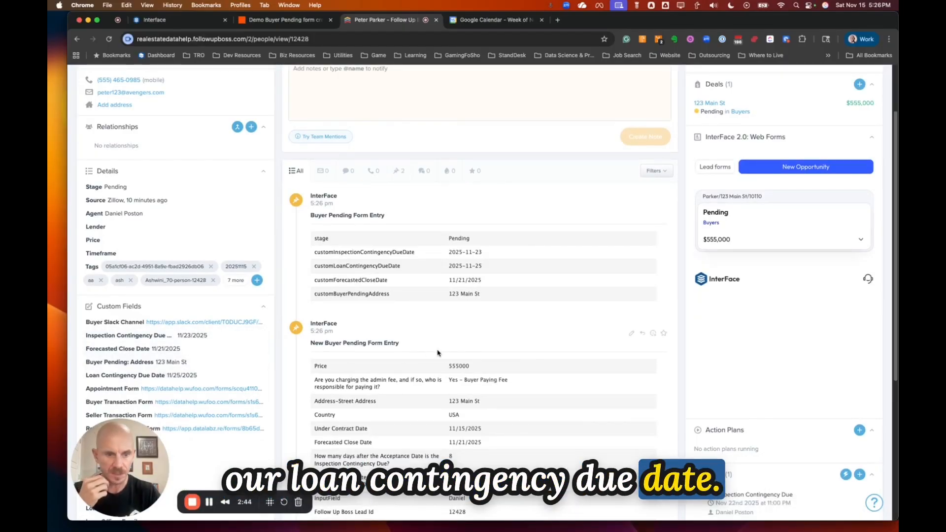
pyautogui.scroll(-3, 438, 353)
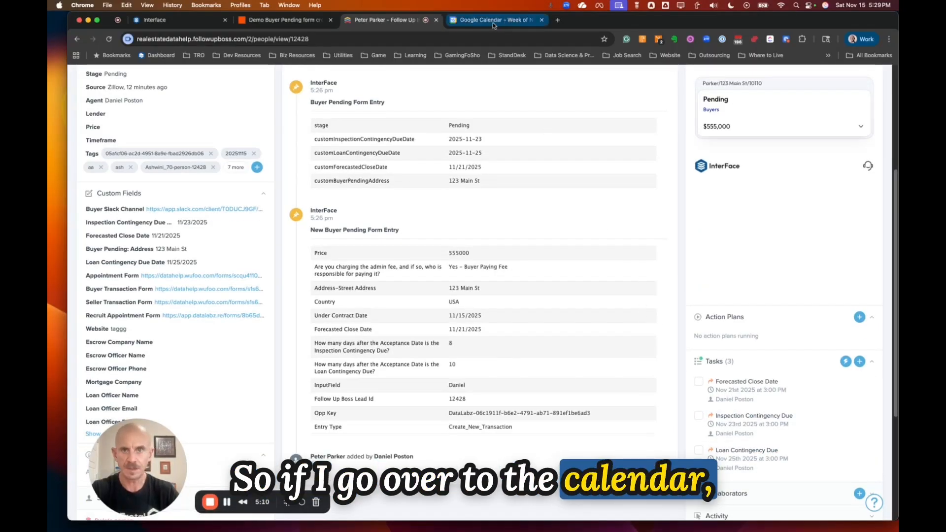
pyautogui.click(491, 22)
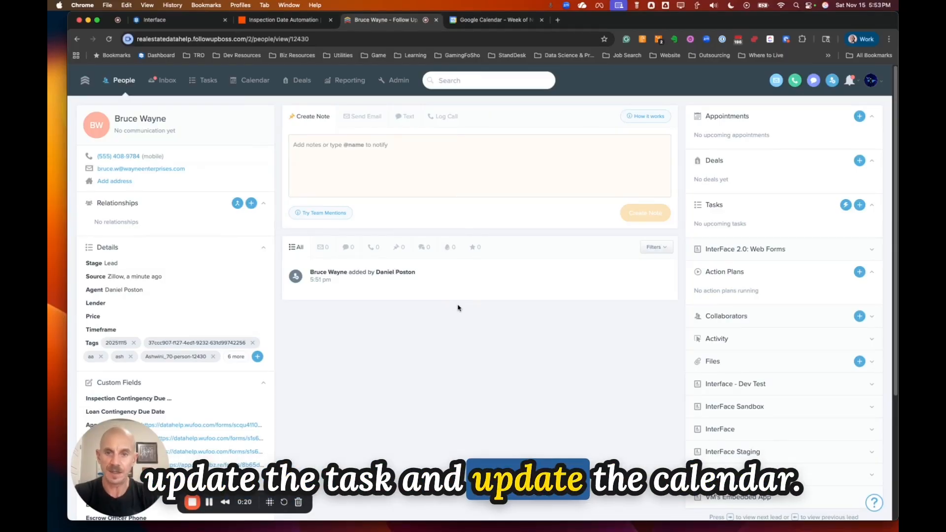
# View the Buyer Deal Date Automation workflow in InterFace and the Inspection Date Automation Zap in Zapier.
pyautogui.click(192, 21)
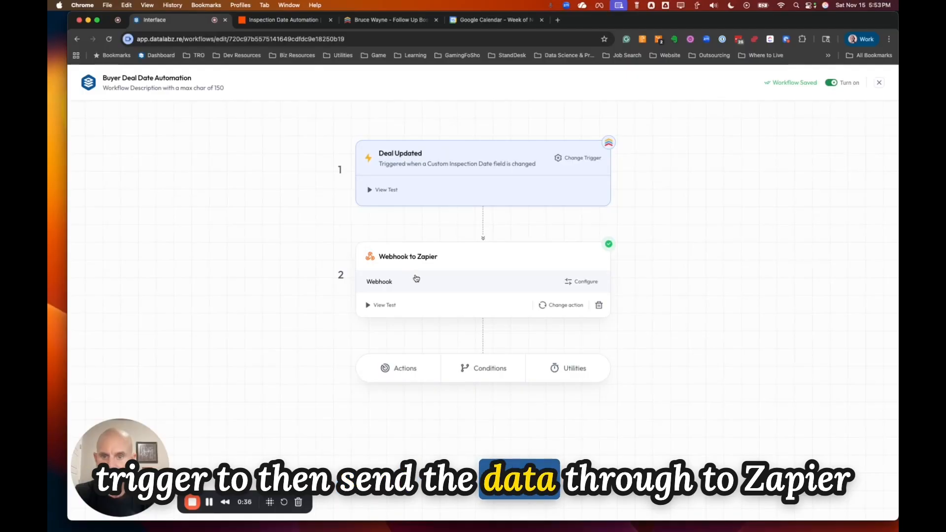
pyautogui.click(268, 22)
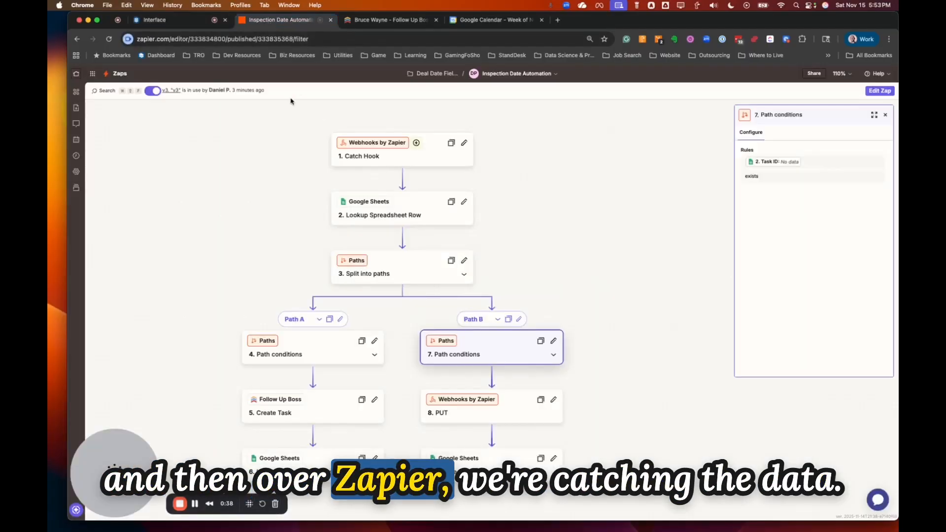
# Examine the Inspection Date Automation Zap from its webhook trigger and spreadsheet lookup through both paths to the final spreadsheet updates.
pyautogui.scroll(-1, 374, 176)
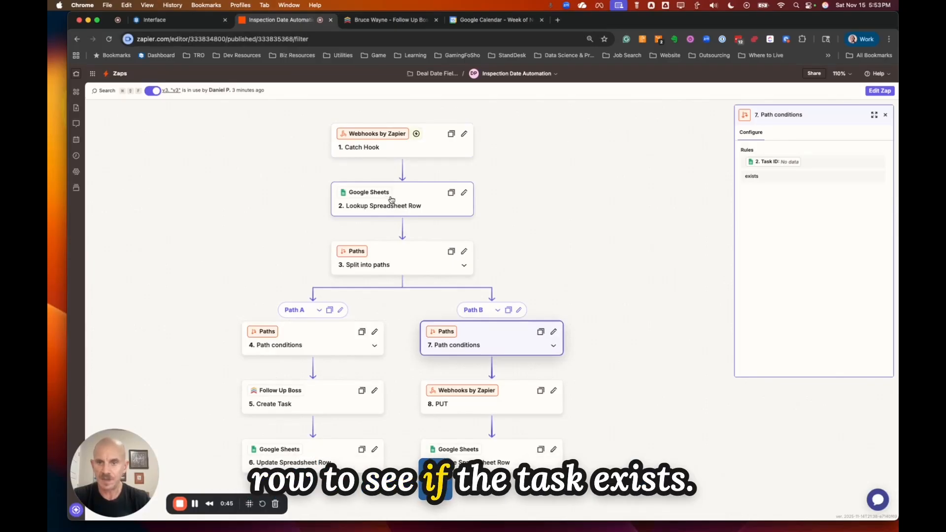
pyautogui.scroll(-3, 392, 199)
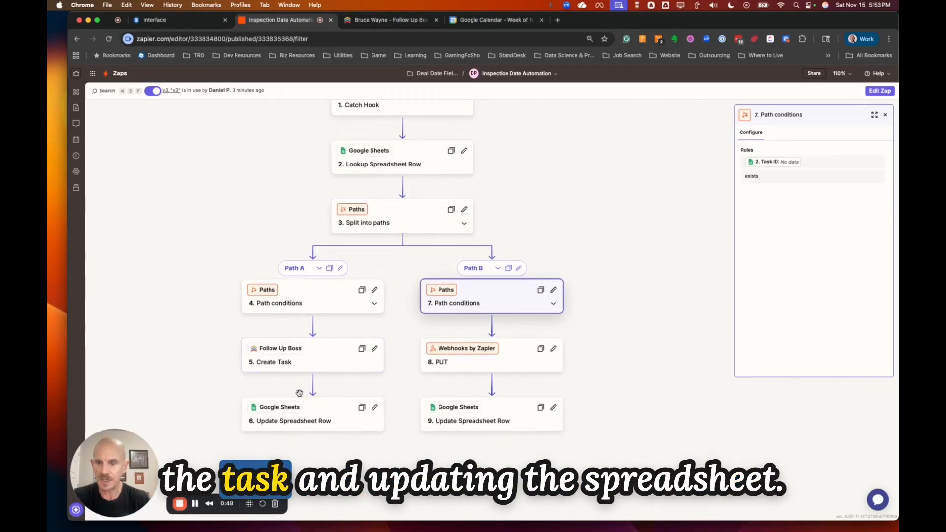
pyautogui.scroll(3, 321, 392)
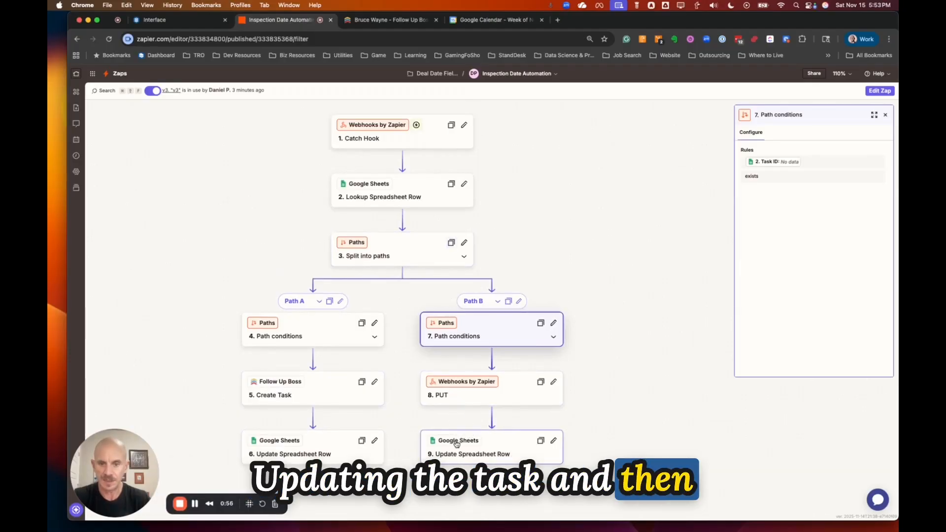
# Switch to the lead in Follow Up Boss and create a Buyers deal in the Pipeline stage, named with the property's street address.
pyautogui.click(387, 20)
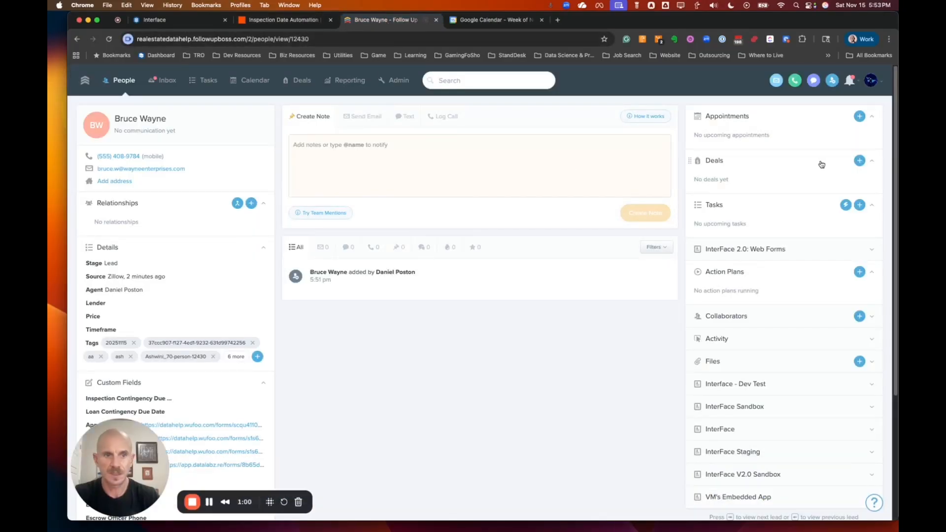
pyautogui.click(859, 160)
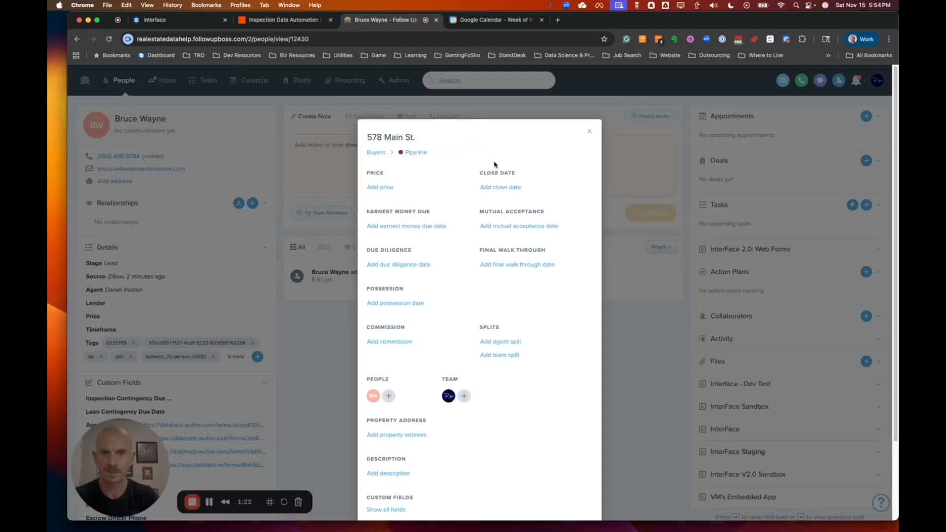
pyautogui.scroll(-4, 494, 164)
pyautogui.click(575, 448)
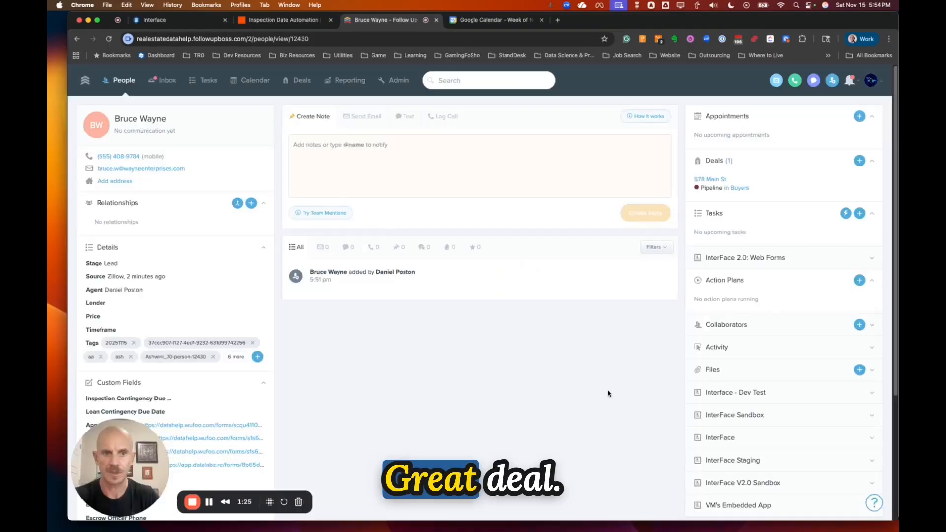
# Open the lead's new deal and set its stage to Pending.
pyautogui.click(710, 179)
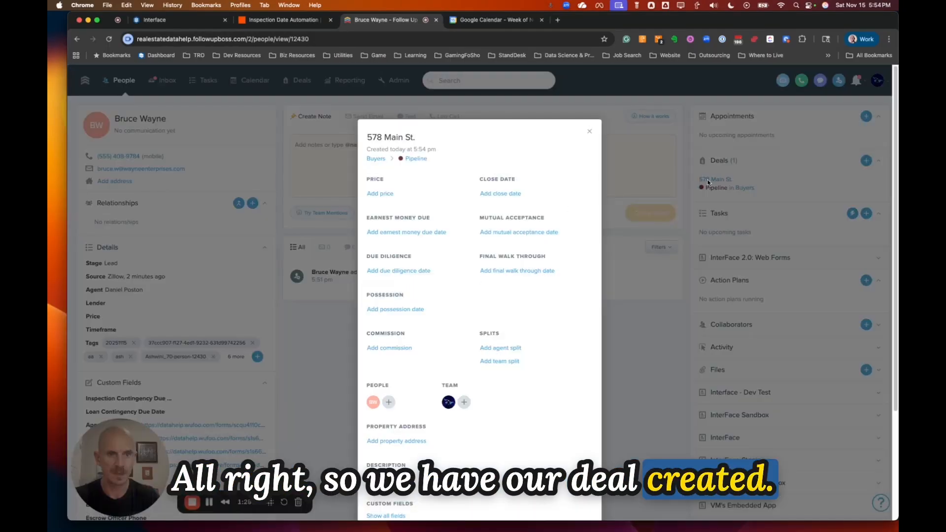
pyautogui.click(407, 160)
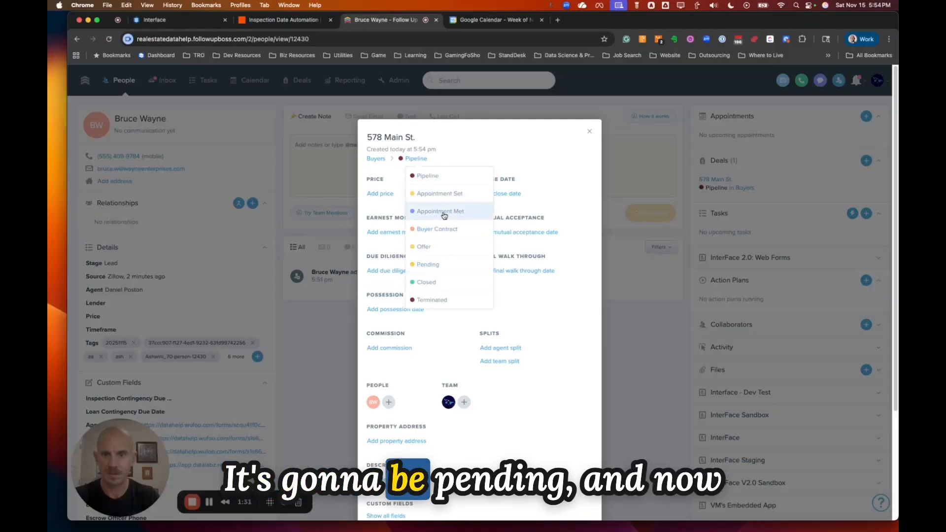
pyautogui.click(433, 265)
pyautogui.click(485, 144)
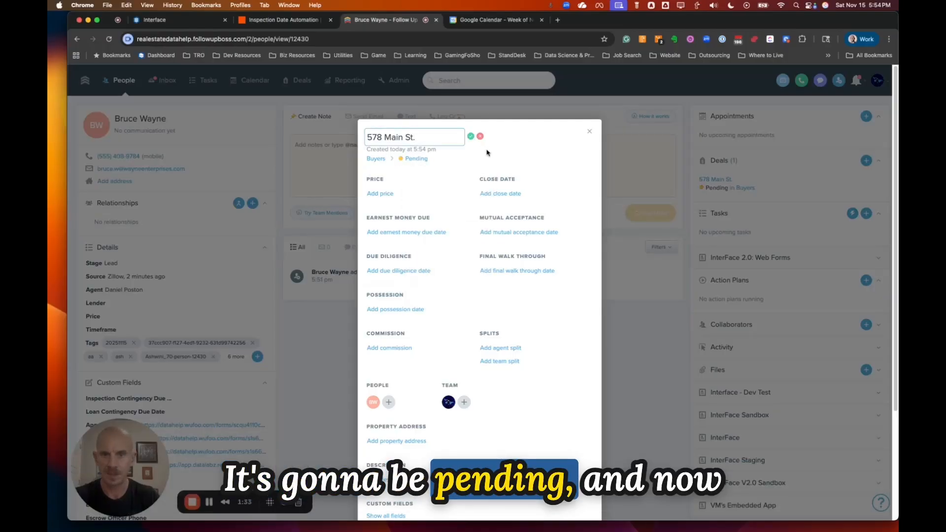
# Show all of the deal's custom fields, set the Inspection Date to 12/02/2025 and close the deal.
pyautogui.scroll(-3, 446, 237)
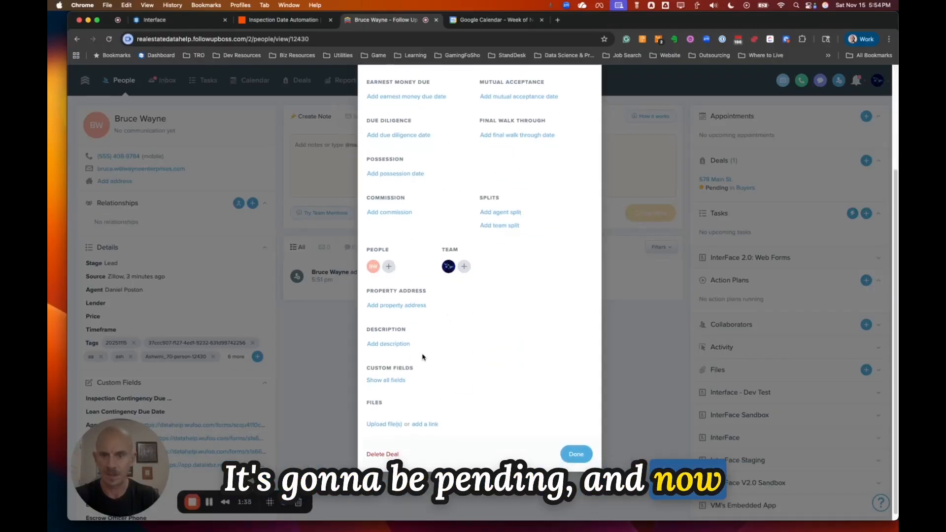
pyautogui.click(395, 382)
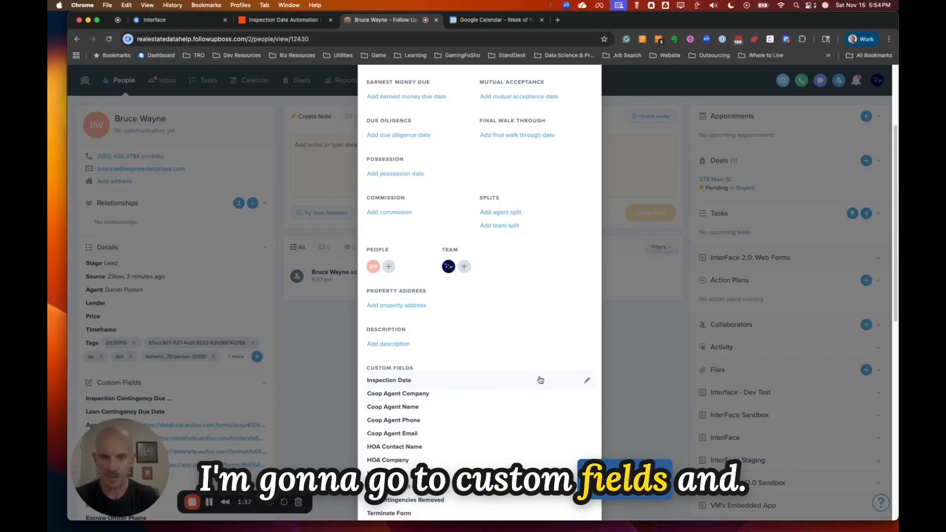
pyautogui.click(586, 381)
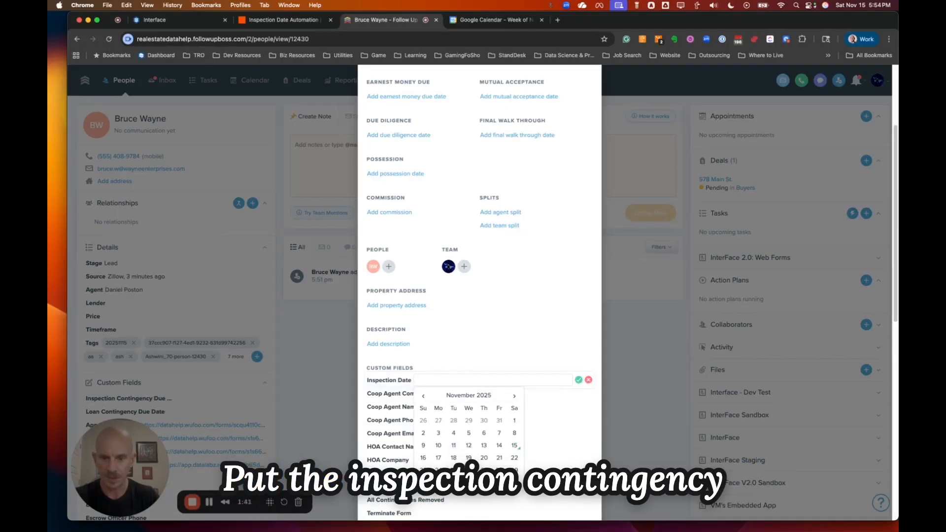
pyautogui.click(453, 482)
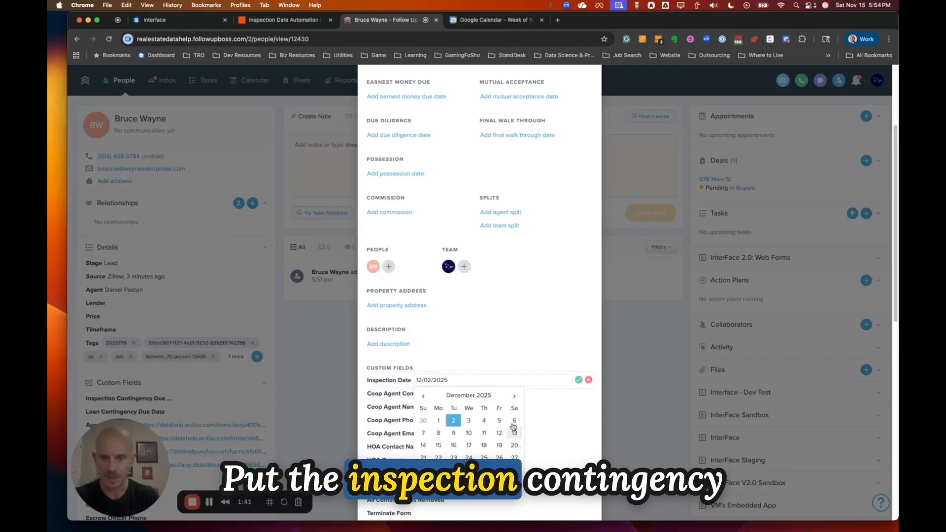
pyautogui.click(578, 380)
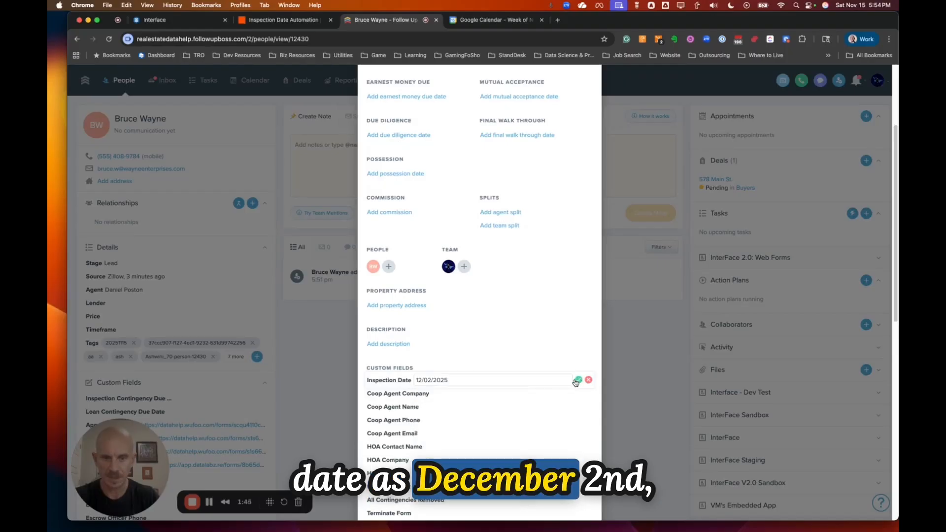
pyautogui.click(578, 380)
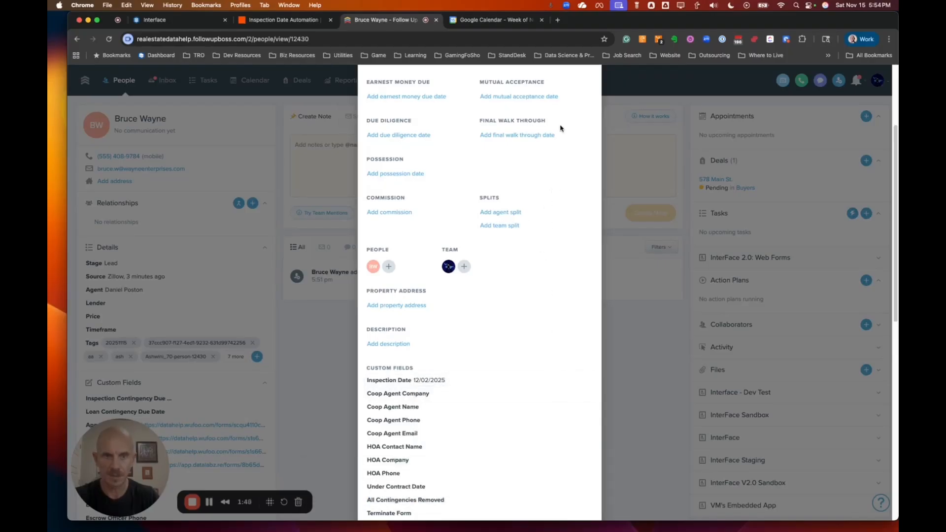
pyautogui.scroll(5, 560, 128)
pyautogui.click(590, 115)
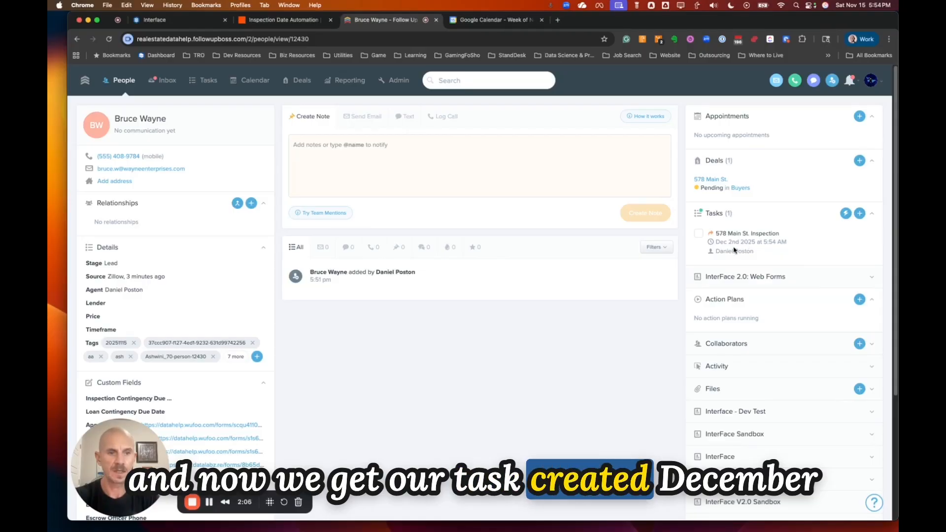
# Switch to Google Calendar to check the inspection entry, and return to Follow Up Boss to reopen the lead's deal.
pyautogui.click(483, 20)
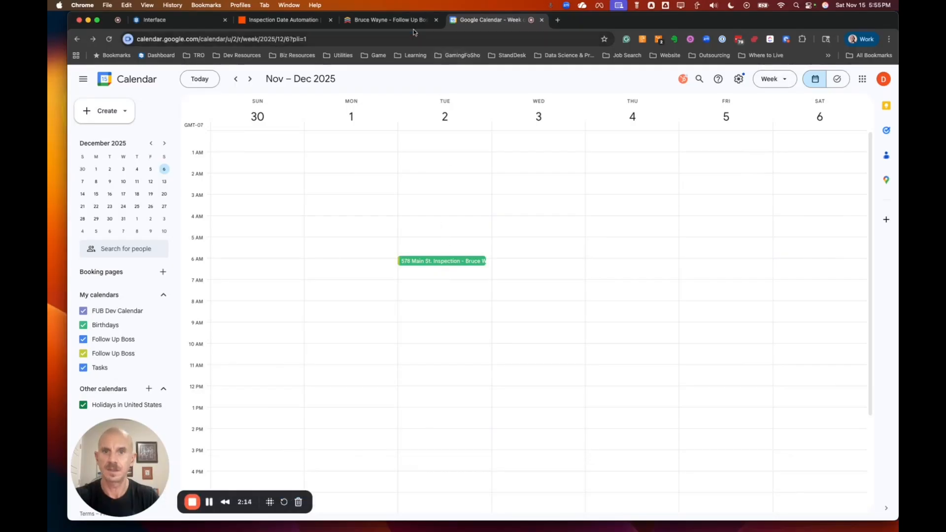
pyautogui.click(391, 21)
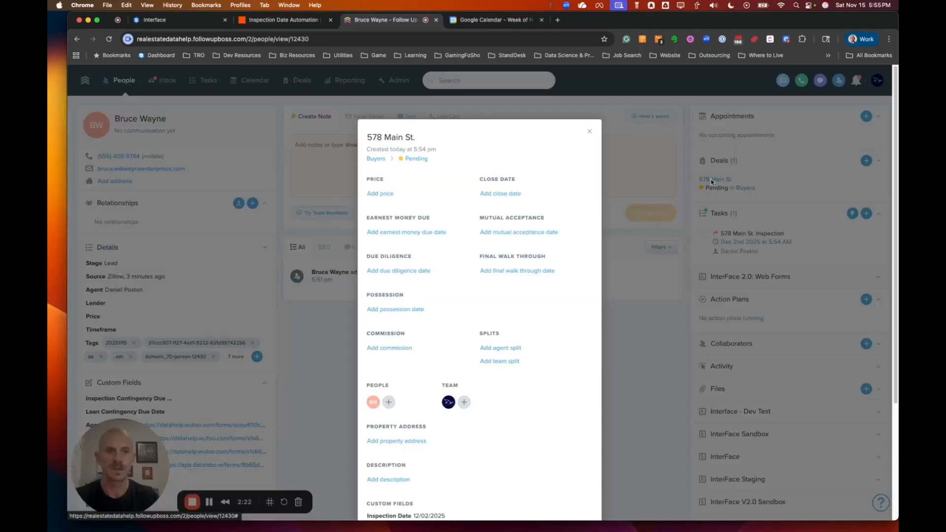
pyautogui.click(712, 180)
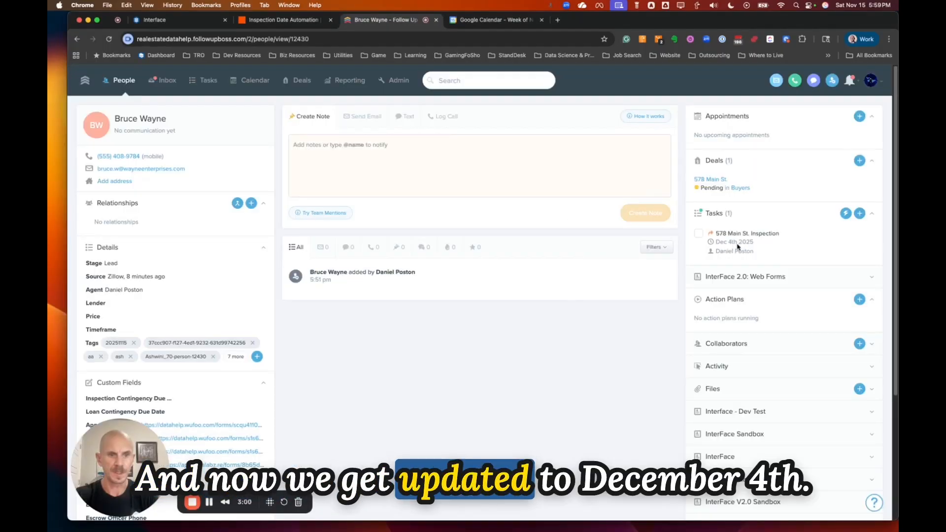